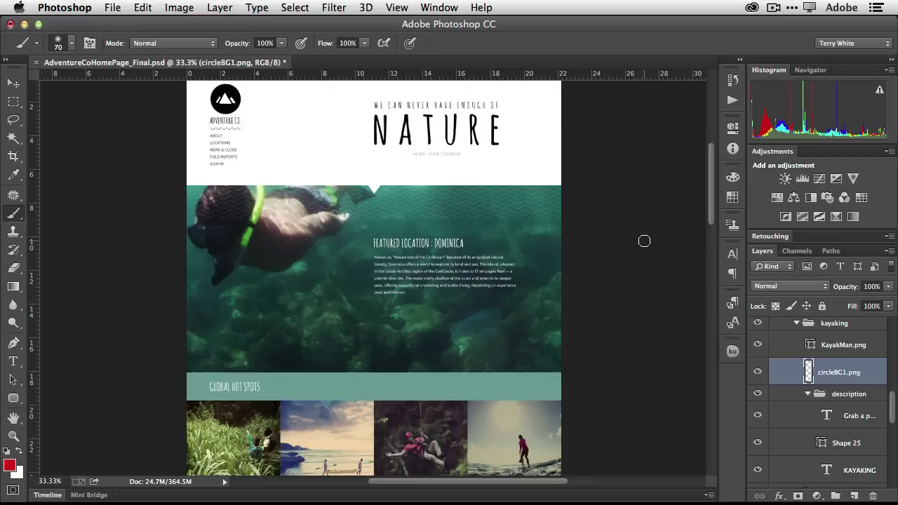
Scroll and pan around the AdventureCoHomePage_Final.psd mockup to inspect its layout.
{"action": "scroll", "coordinate": [708, 205], "scroll_direction": "up", "scroll_amount": 3}
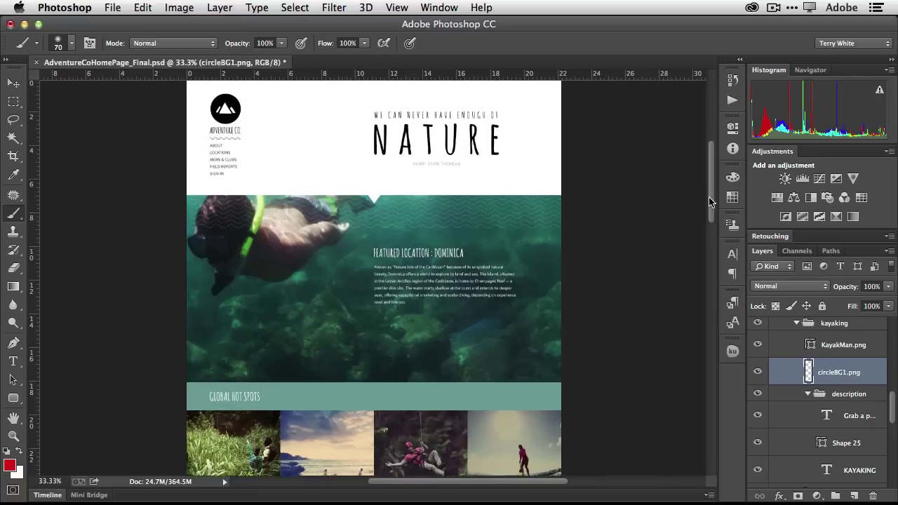
{"action": "scroll", "coordinate": [709, 209], "scroll_direction": "down", "scroll_amount": 4}
{"action": "left_click_drag", "start_coordinate": [708, 208], "coordinate": [705, 346]}
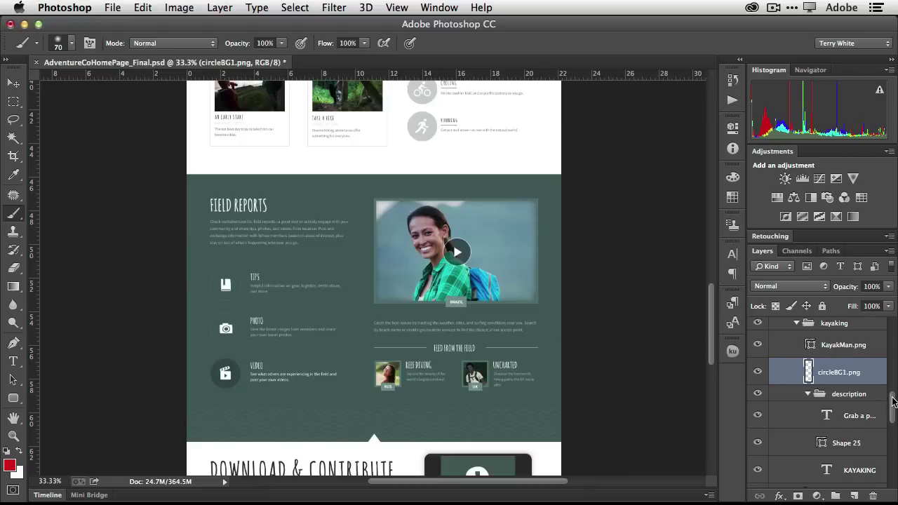
{"action": "mouse_move", "coordinate": [893, 396]}
{"action": "left_mouse_down"}
{"action": "mouse_move", "coordinate": [893, 333]}
{"action": "mouse_move", "coordinate": [894, 393]}
{"action": "left_mouse_up"}
{"action": "mouse_move", "coordinate": [710, 325]}
{"action": "left_mouse_down"}
{"action": "mouse_move", "coordinate": [717, 372]}
{"action": "mouse_move", "coordinate": [697, 178]}
{"action": "left_mouse_up"}
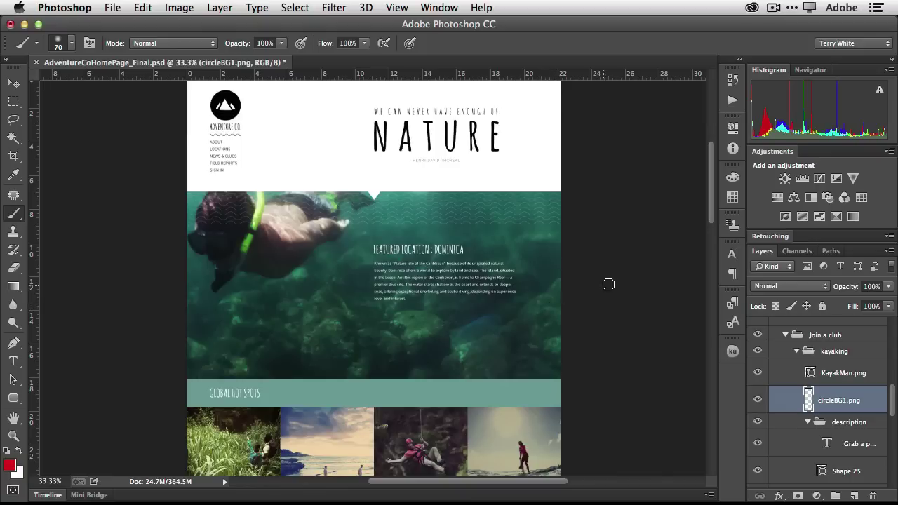
{"action": "scroll", "coordinate": [611, 281], "scroll_direction": "down", "scroll_amount": 5}
{"action": "scroll", "coordinate": [611, 282], "scroll_direction": "down", "scroll_amount": 6}
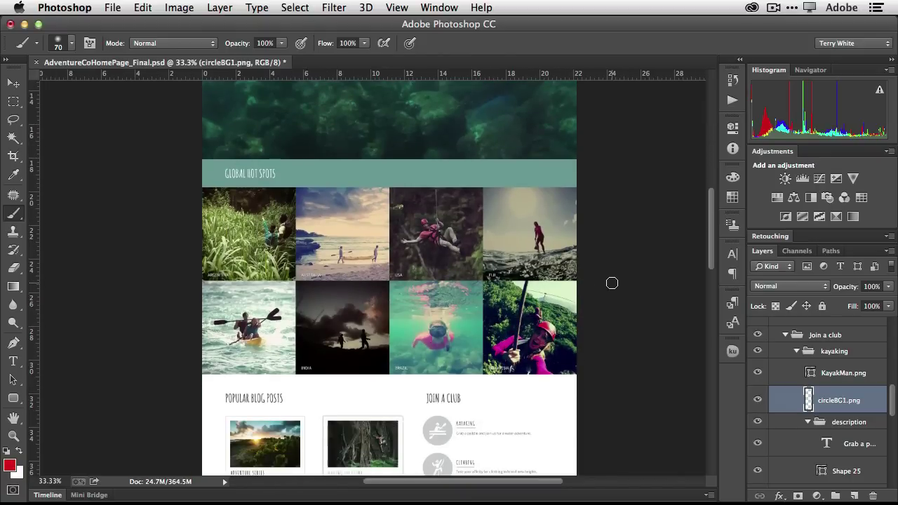
{"action": "scroll", "coordinate": [610, 282], "scroll_direction": "down", "scroll_amount": 6}
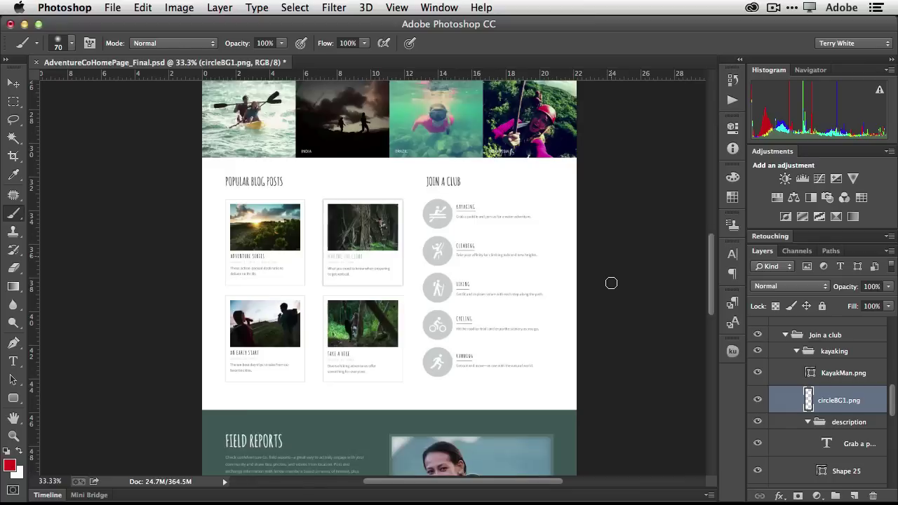
{"action": "scroll", "coordinate": [611, 283], "scroll_direction": "up", "scroll_amount": 20}
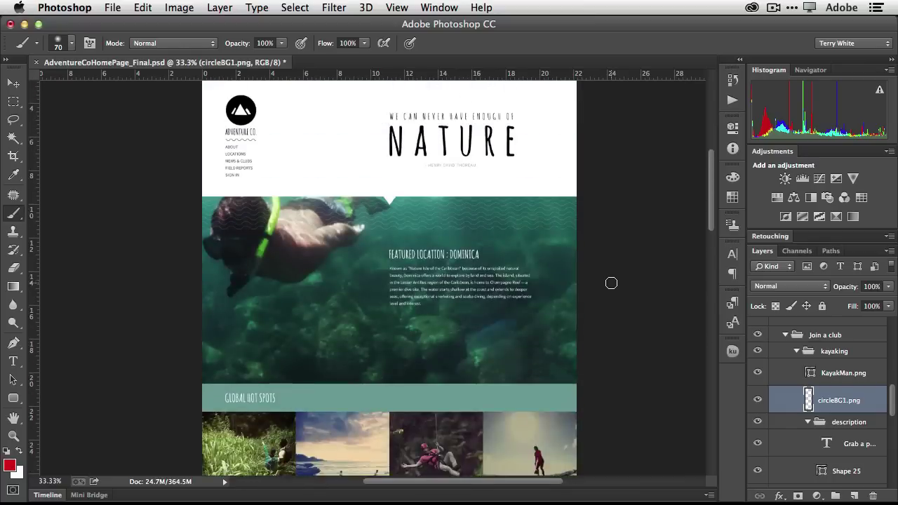
{"action": "scroll", "coordinate": [611, 283], "scroll_direction": "down", "scroll_amount": 1}
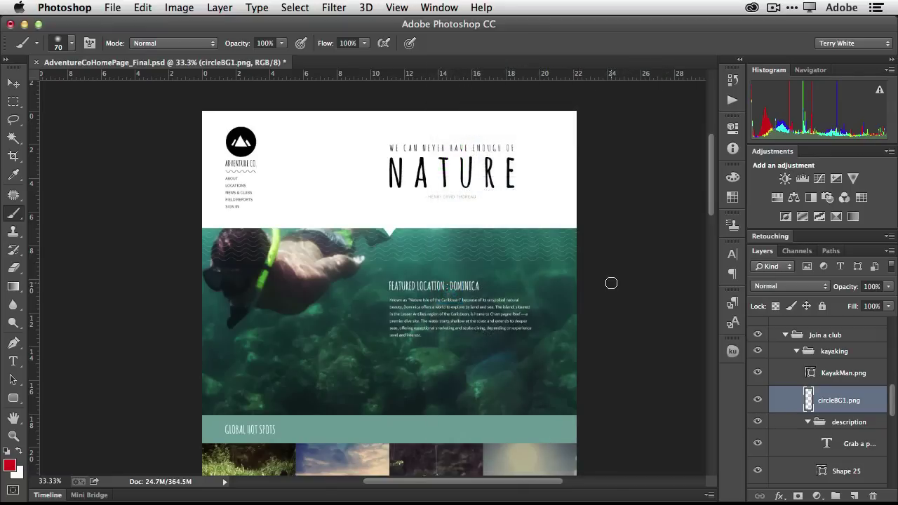
Confirm Enable Generator is checked in the Plug-Ins preferences and close them.
{"action": "key", "text": "super+k"}
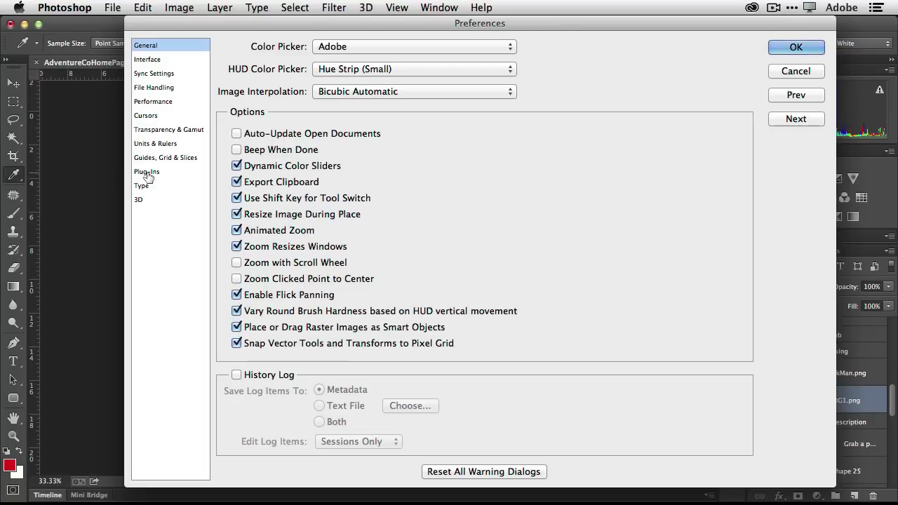
{"action": "left_click", "coordinate": [147, 173]}
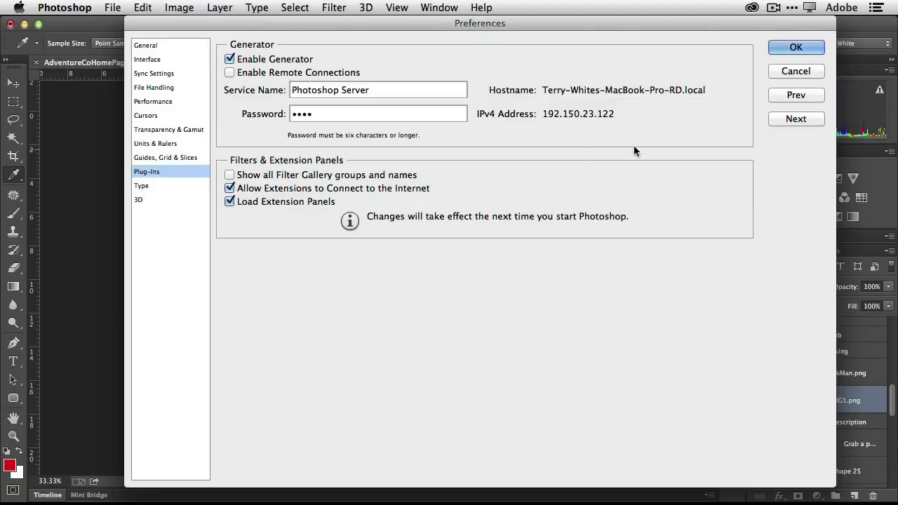
{"action": "left_click", "coordinate": [793, 45]}
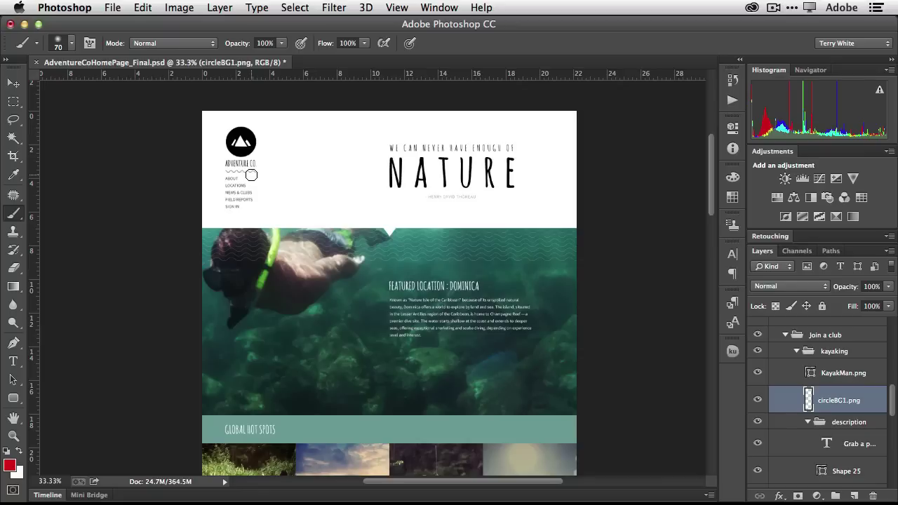
{"action": "left_click", "coordinate": [114, 8]}
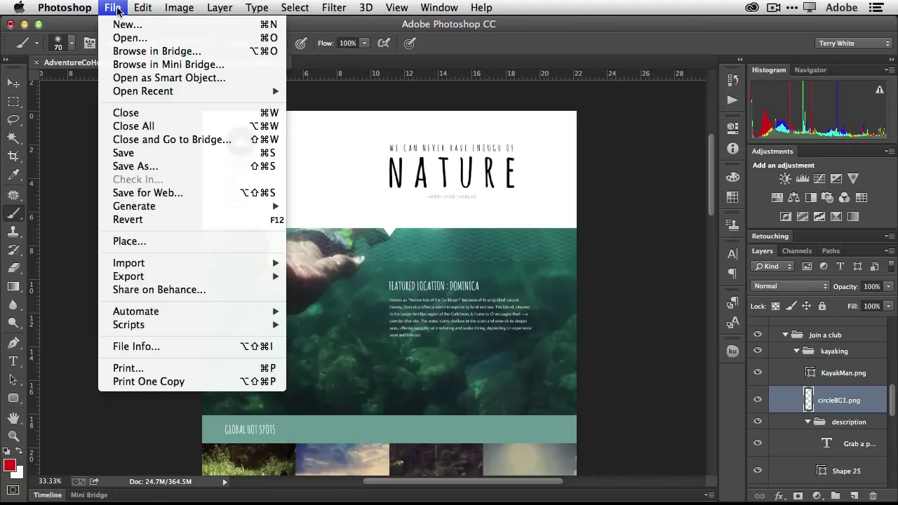
{"action": "mouse_move", "coordinate": [151, 205]}
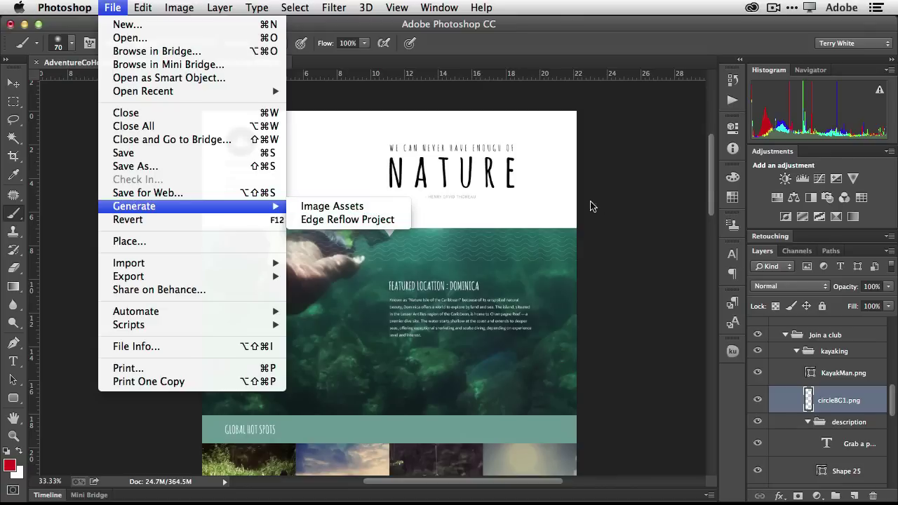
{"action": "left_click", "coordinate": [644, 197]}
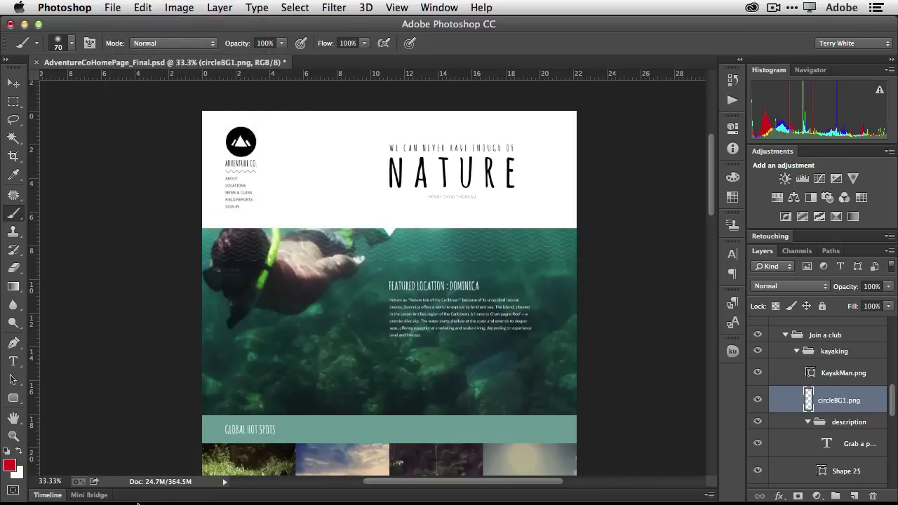
{"action": "mouse_move", "coordinate": [133, 500]}
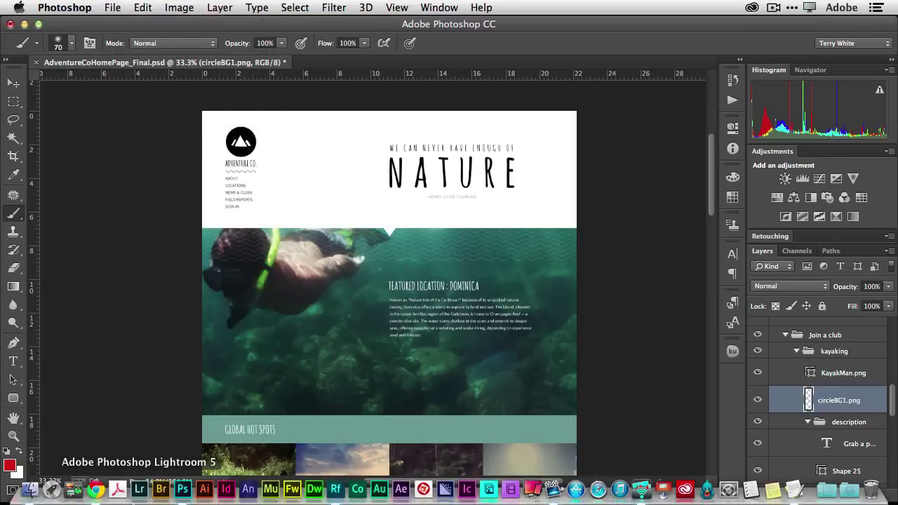
In Finder, check the contents of the existing AdventureCoHomePage_Final-assets folder.
{"action": "left_click", "coordinate": [11, 488]}
{"action": "left_click_drag", "start_coordinate": [88, 40], "coordinate": [449, 57]}
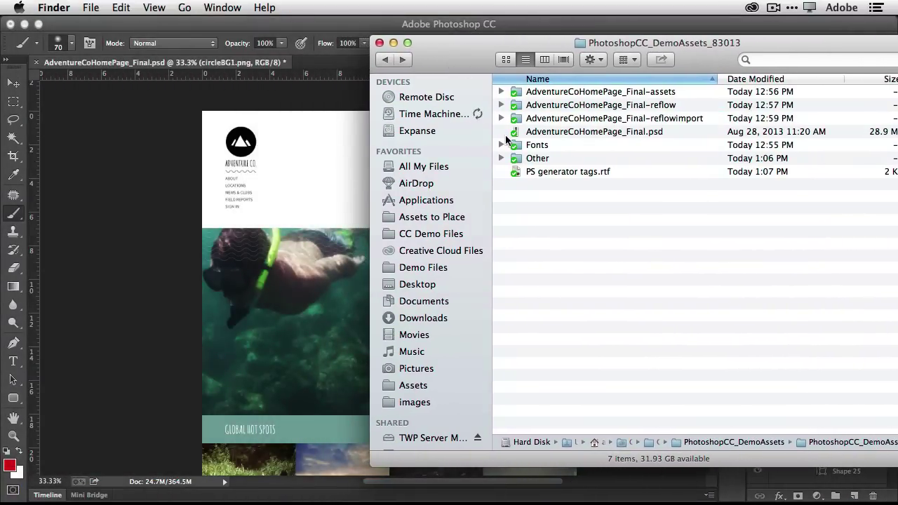
{"action": "left_click", "coordinate": [588, 133]}
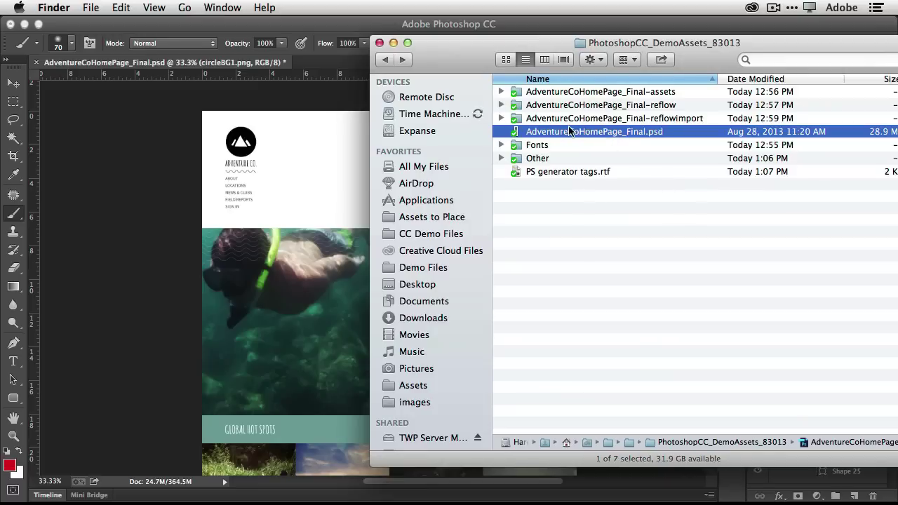
{"action": "left_click", "coordinate": [501, 92]}
{"action": "left_click", "coordinate": [501, 92]}
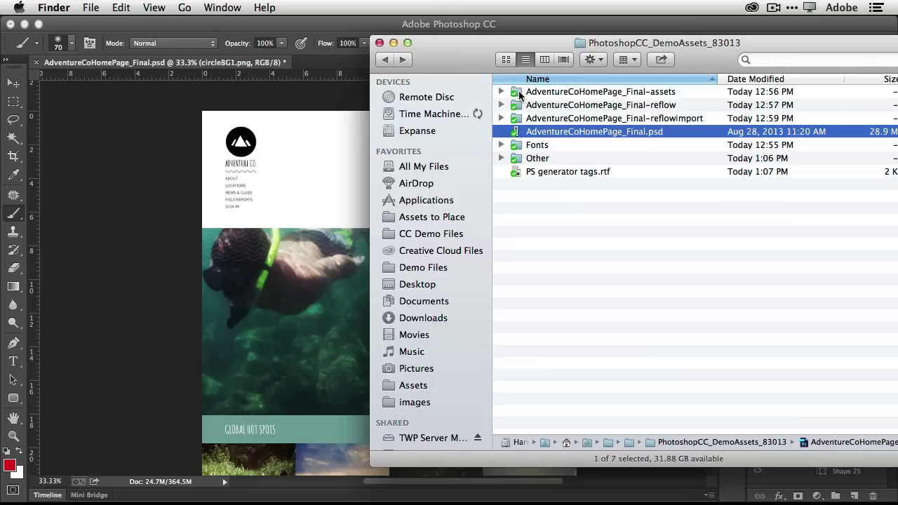
Delete the AdventureCoHomePage_Final-assets folder and return to Photoshop.
{"action": "left_click", "coordinate": [519, 94]}
{"action": "key", "text": "super+BackSpace"}
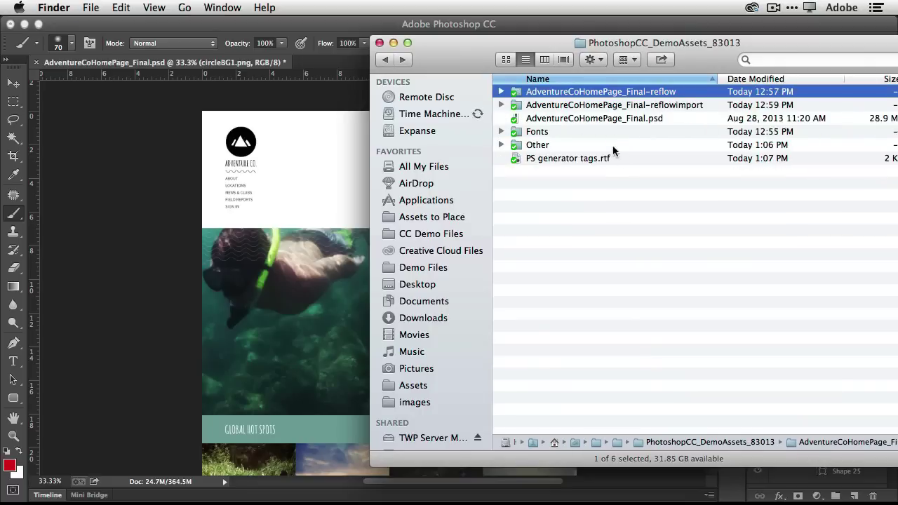
{"action": "left_click", "coordinate": [544, 121]}
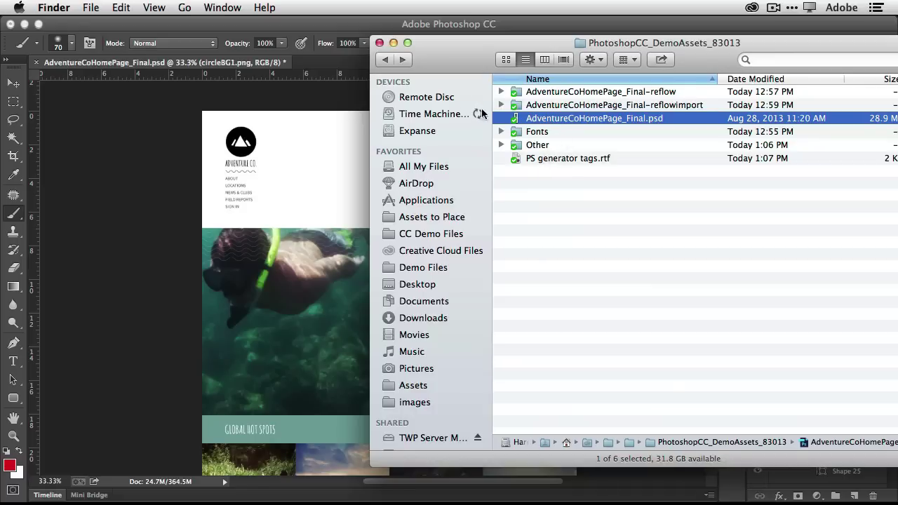
{"action": "left_click", "coordinate": [335, 30]}
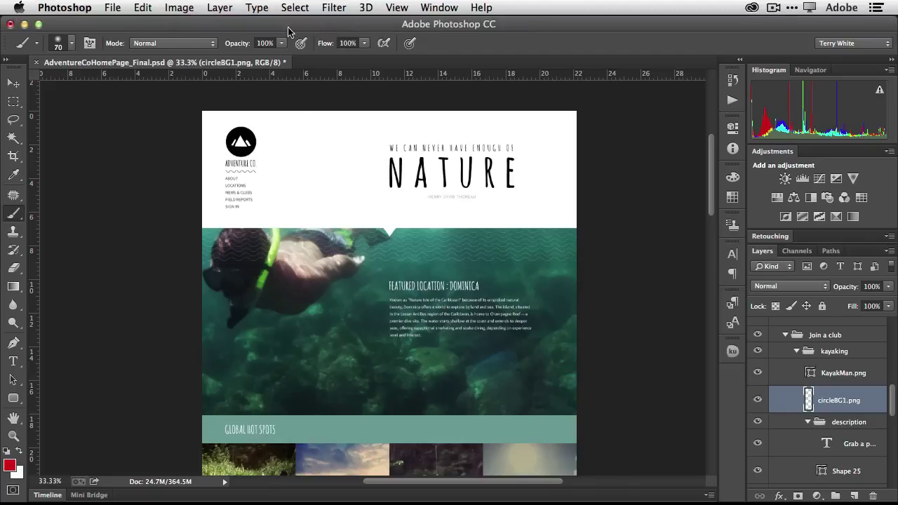
Turn on File > Generate > Image Assets, then view the demo assets folder in Finder.
{"action": "left_click", "coordinate": [110, 8]}
{"action": "mouse_move", "coordinate": [155, 208]}
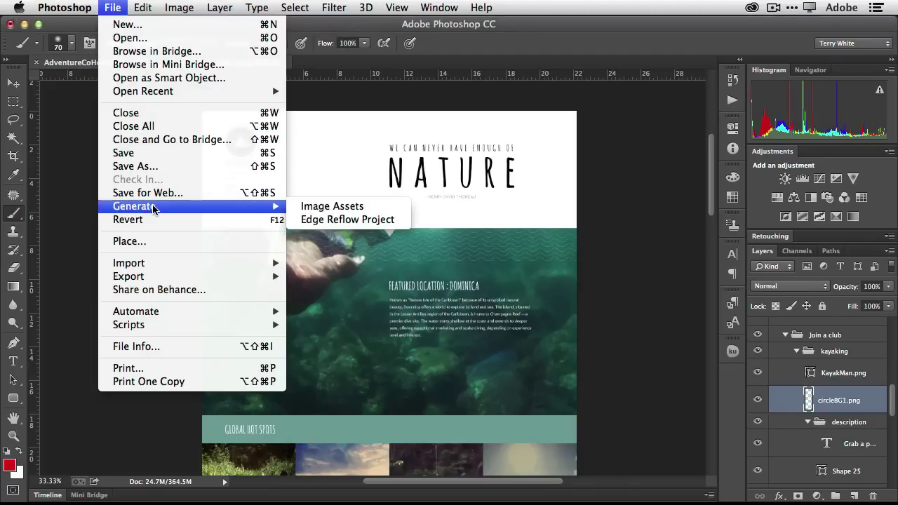
{"action": "left_click", "coordinate": [387, 210]}
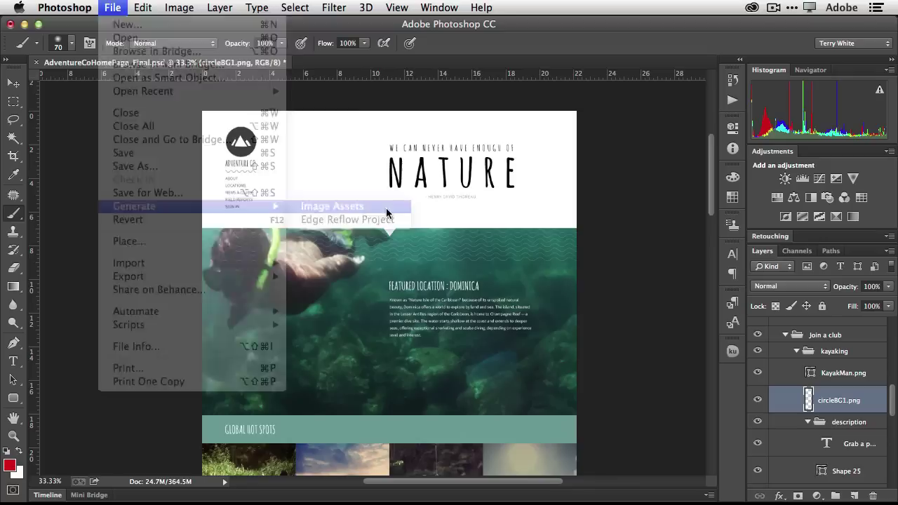
{"action": "left_click", "coordinate": [111, 8]}
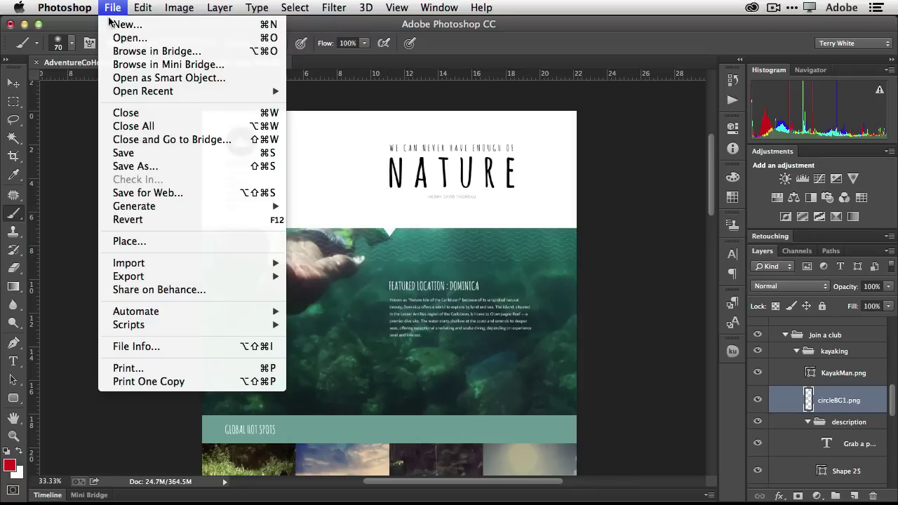
{"action": "mouse_move", "coordinate": [161, 206]}
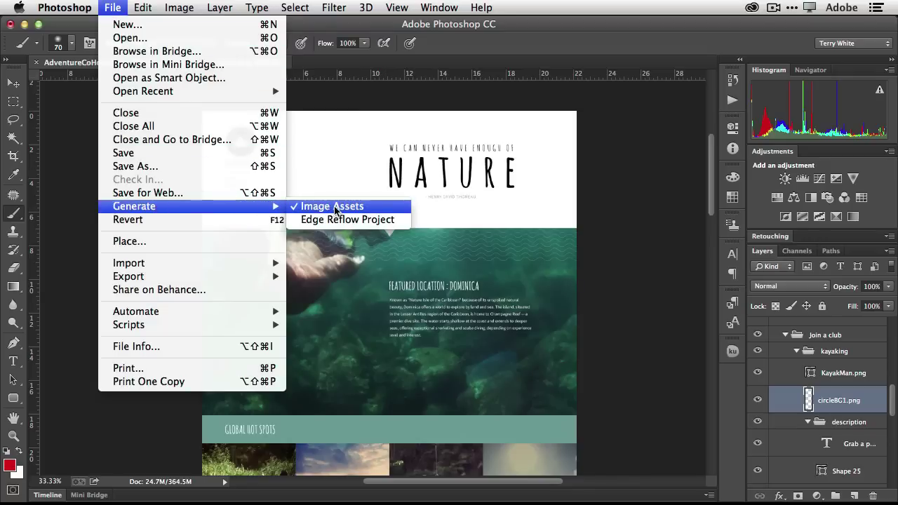
{"action": "left_click", "coordinate": [112, 8]}
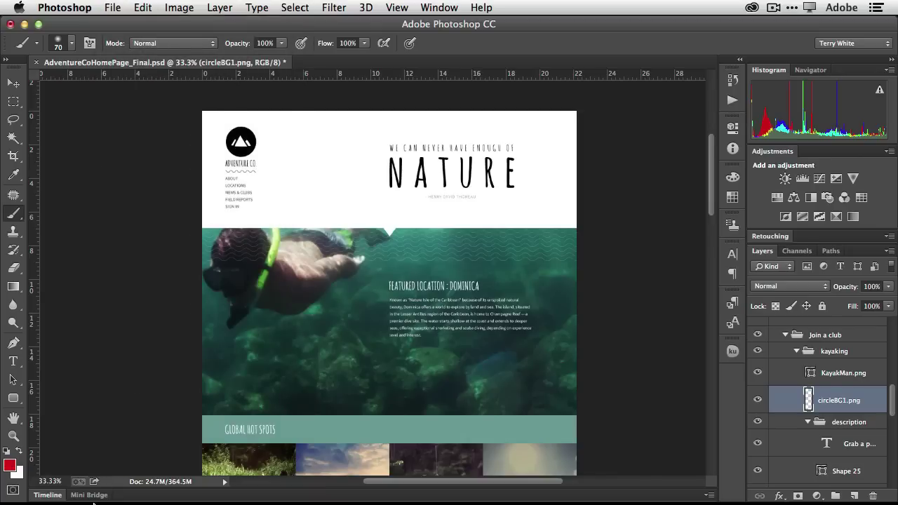
{"action": "mouse_move", "coordinate": [105, 502]}
{"action": "left_click", "coordinate": [30, 489]}
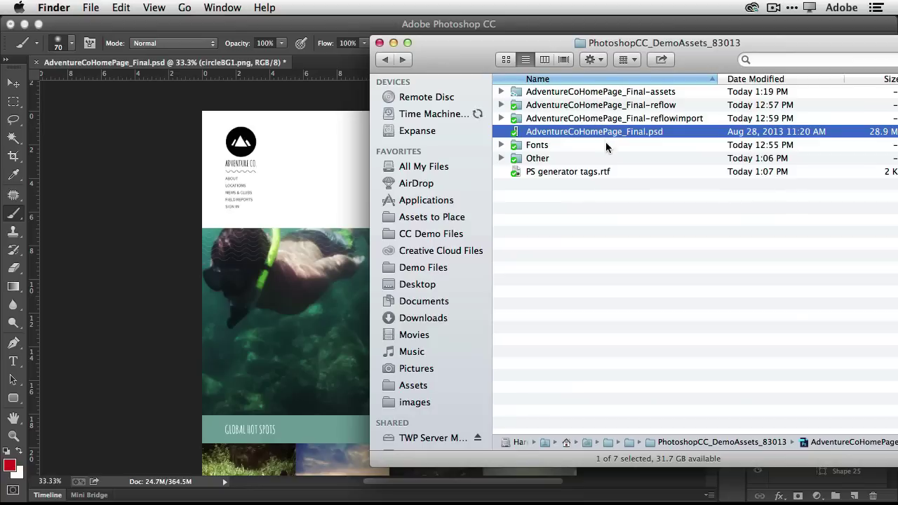
Expand the new AdventureCoHomePage_Final-assets folder to view its images, then collapse it.
{"action": "left_click", "coordinate": [502, 92]}
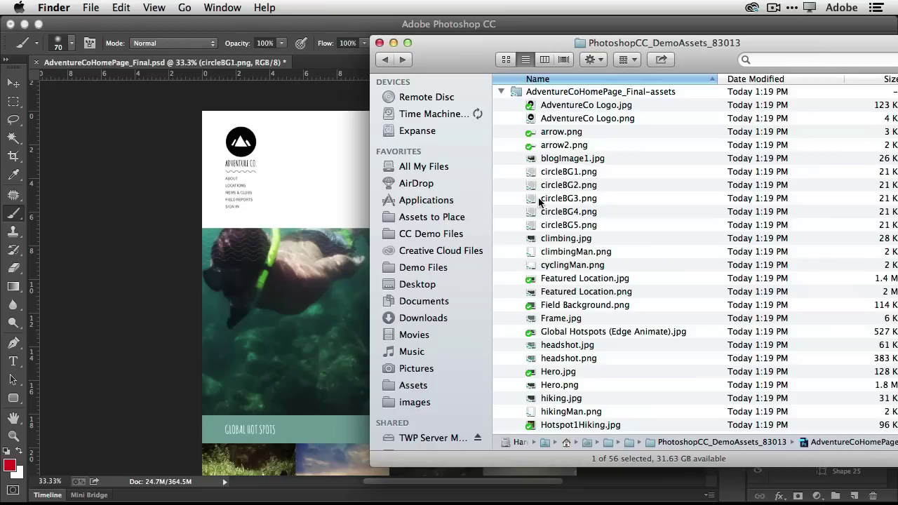
{"action": "left_click", "coordinate": [501, 91]}
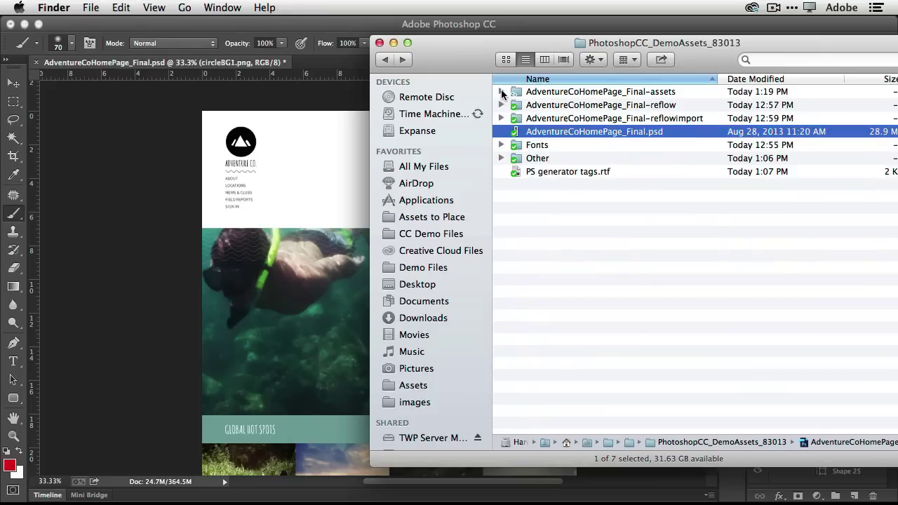
Switch back to the Photoshop homepage document.
{"action": "left_click", "coordinate": [337, 107]}
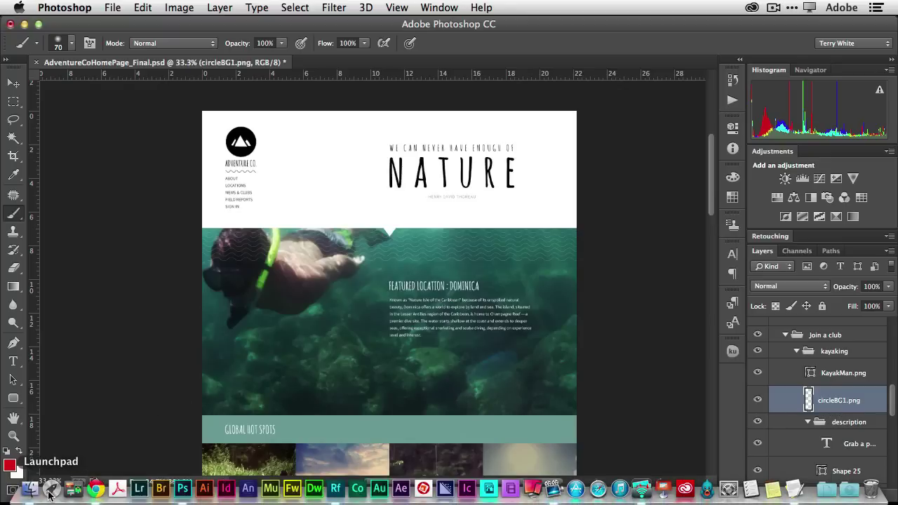
Open the generated assets folder in Finder, select circleBG1.png, then return to Photoshop.
{"action": "left_click", "coordinate": [32, 490]}
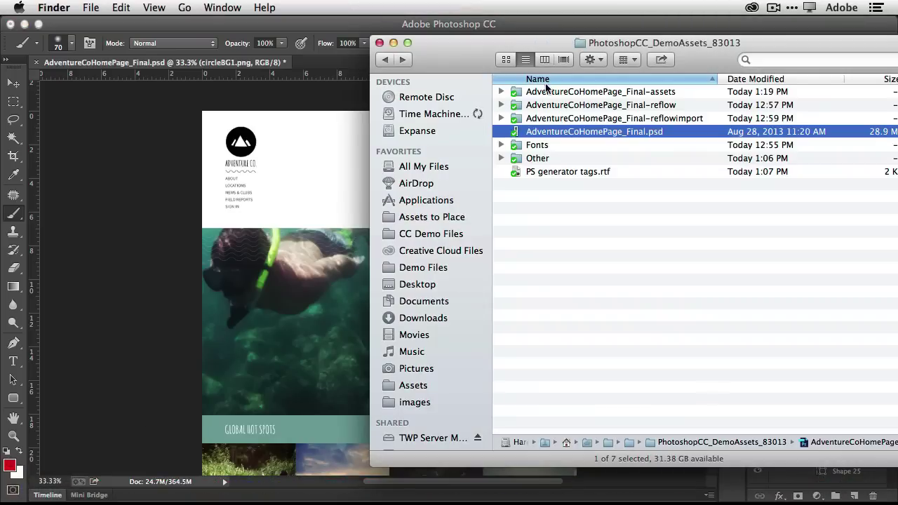
{"action": "double_click", "coordinate": [571, 94]}
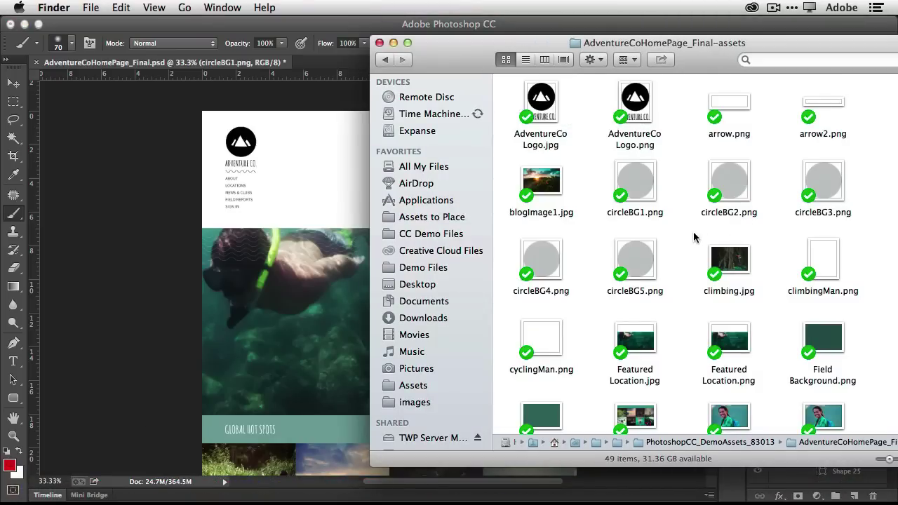
{"action": "left_click", "coordinate": [645, 188]}
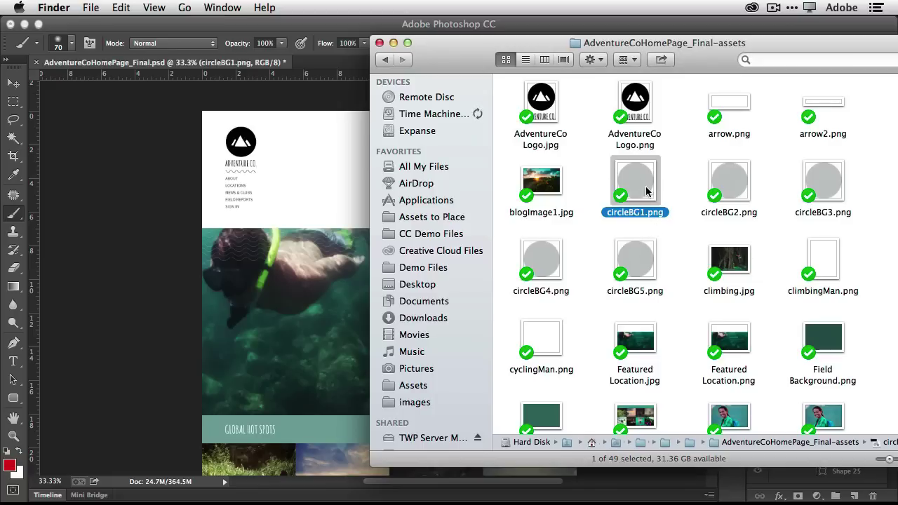
{"action": "left_click", "coordinate": [373, 29]}
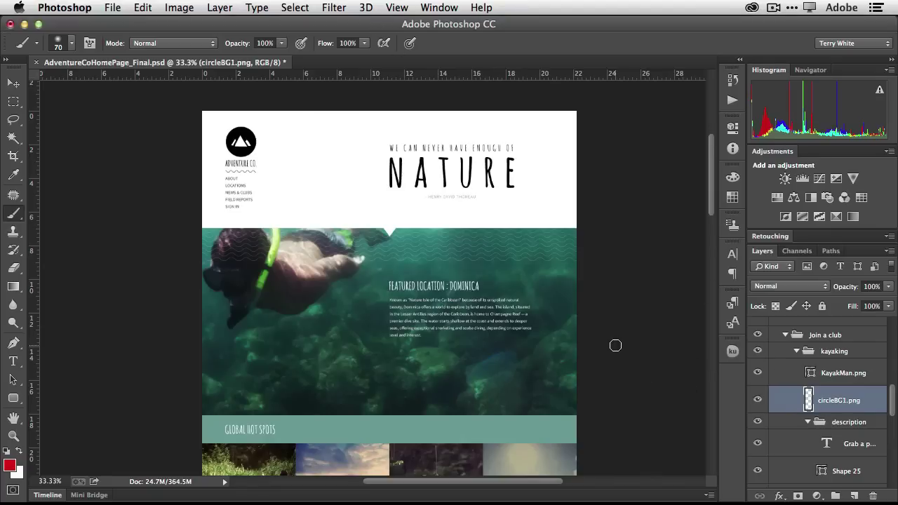
Lock transparency on circleBG1.png, brush the kayaking circle red, and check the export in Finder.
{"action": "scroll", "coordinate": [615, 345], "scroll_direction": "down", "scroll_amount": 10}
{"action": "scroll", "coordinate": [615, 345], "scroll_direction": "down", "scroll_amount": 1}
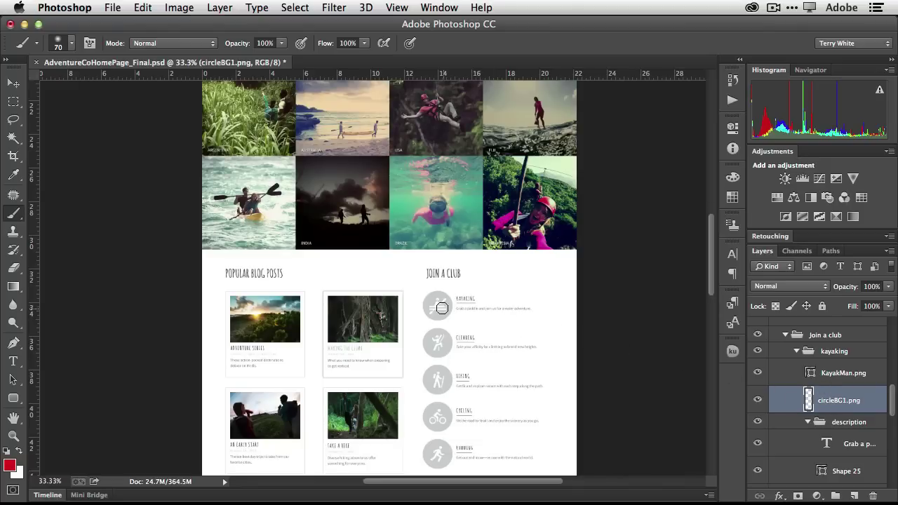
{"action": "left_click", "coordinate": [776, 307]}
{"action": "left_click", "coordinate": [8, 219]}
{"action": "mouse_move", "coordinate": [449, 316]}
{"action": "left_mouse_down"}
{"action": "mouse_move", "coordinate": [425, 313]}
{"action": "mouse_move", "coordinate": [453, 301]}
{"action": "mouse_move", "coordinate": [423, 303]}
{"action": "mouse_move", "coordinate": [443, 300]}
{"action": "mouse_move", "coordinate": [436, 304]}
{"action": "left_mouse_up"}
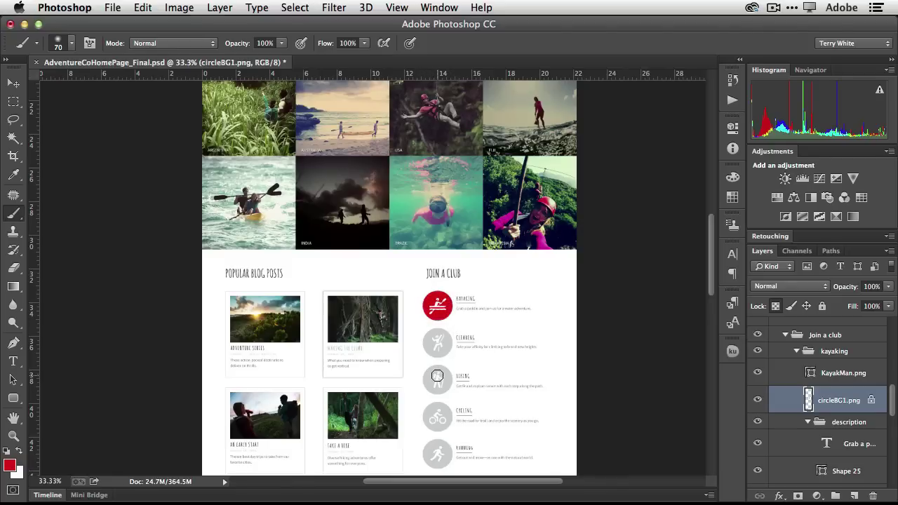
{"action": "key", "text": "super+Tab"}
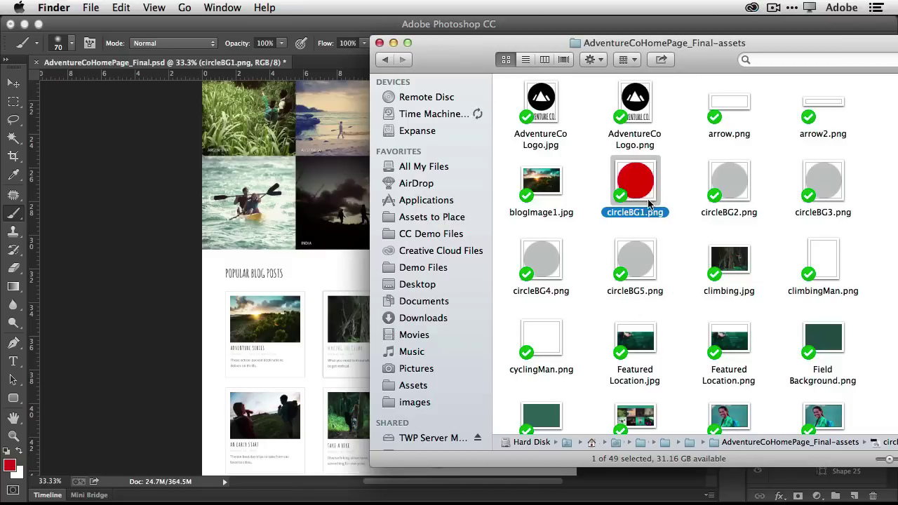
Undo the red paint and confirm circleBG1.png reverts to grey in Finder.
{"action": "left_click", "coordinate": [349, 31]}
{"action": "key", "text": "super+z"}
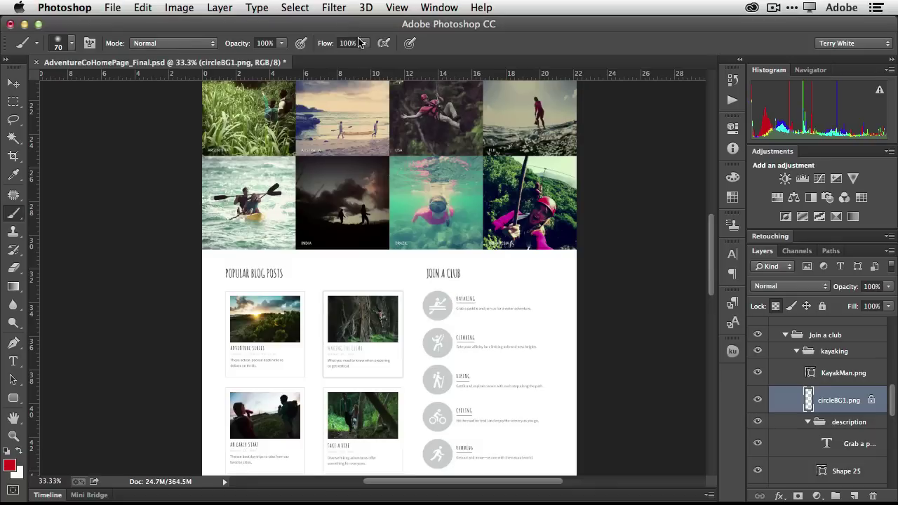
{"action": "key", "text": "super+Tab"}
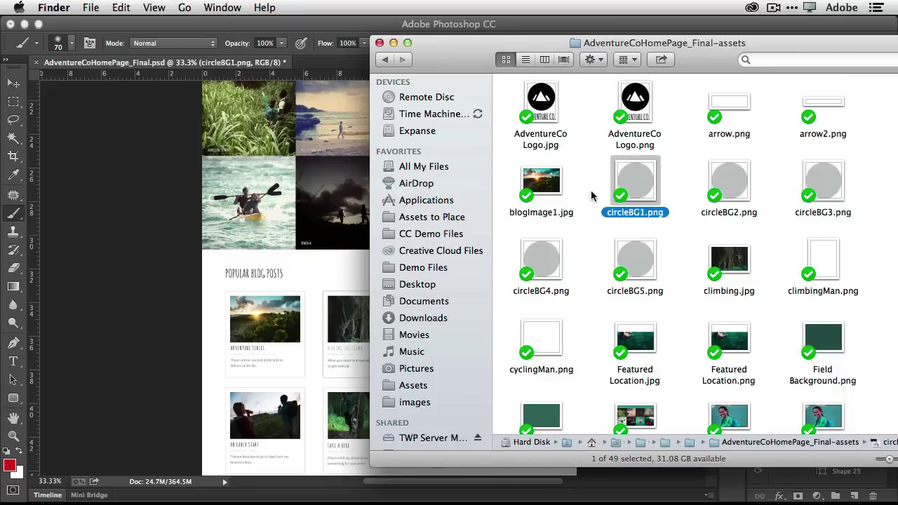
{"action": "left_click", "coordinate": [356, 29]}
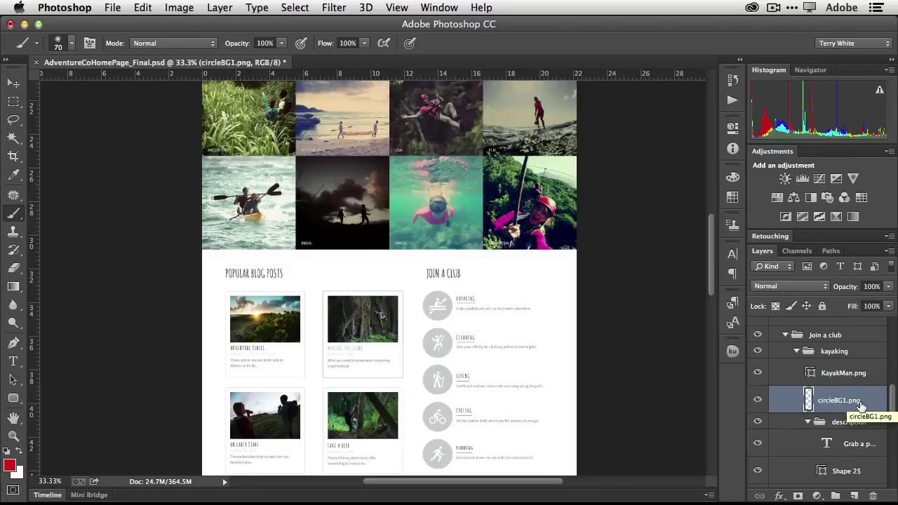
Rename the circle layer 'circleBG1.png, 200% RetinaCircleBG1.png' and find RetinaCircleBG1.png in Finder.
{"action": "double_click", "coordinate": [860, 401]}
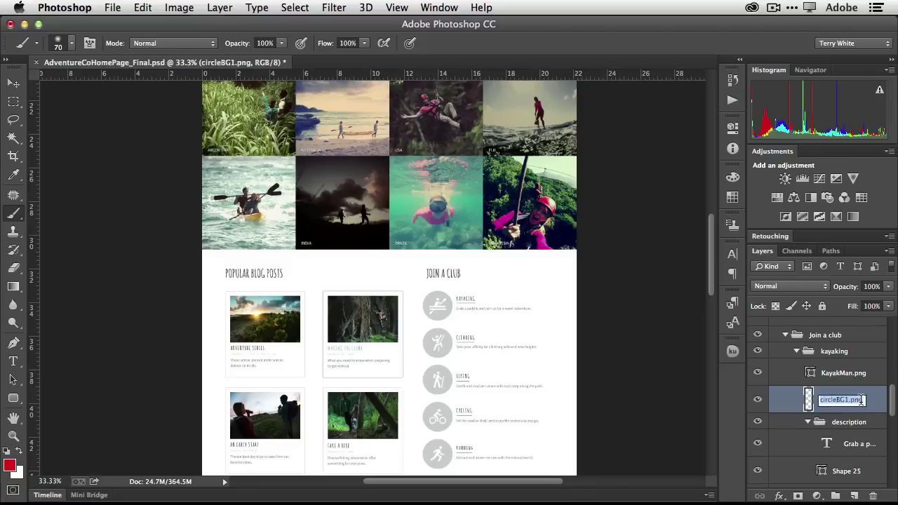
{"action": "left_click", "coordinate": [861, 401]}
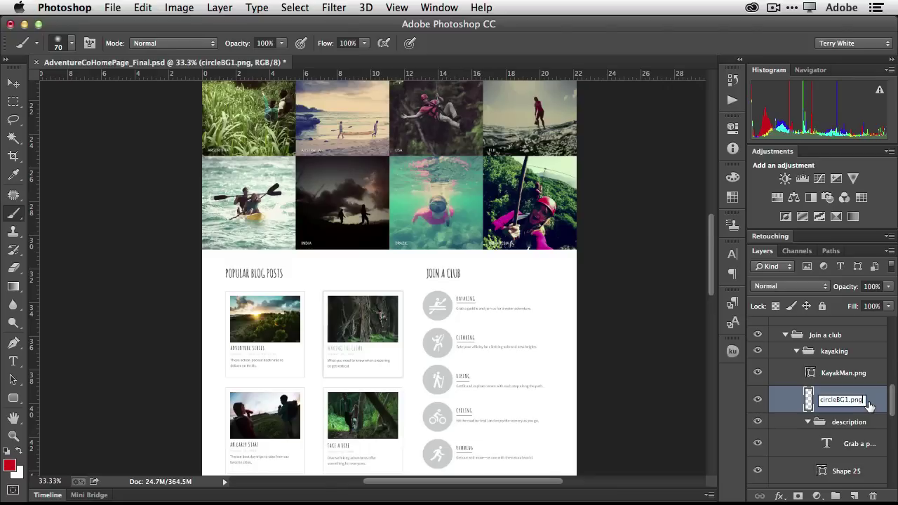
{"action": "type", "text": "."}
{"action": "type", "text": " 200%"}
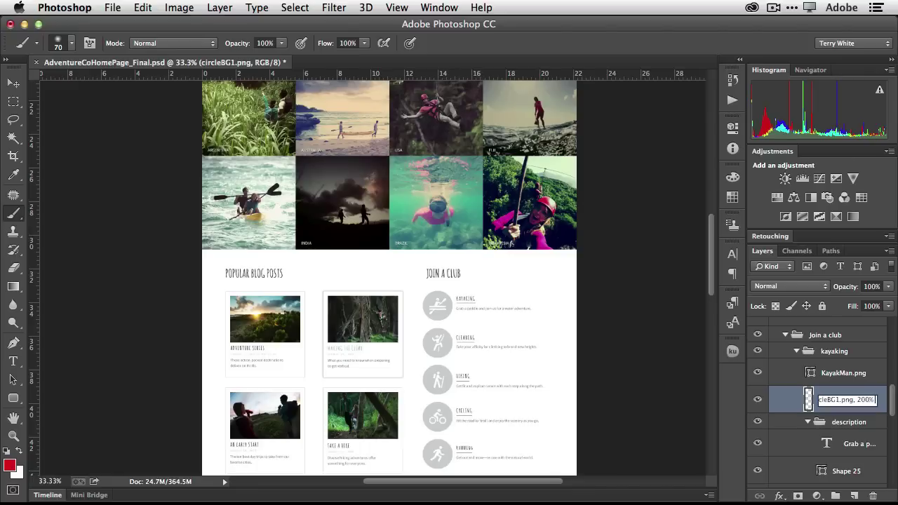
{"action": "type", "text": " RetinaCircleBG1.png"}
{"action": "key", "text": "Return"}
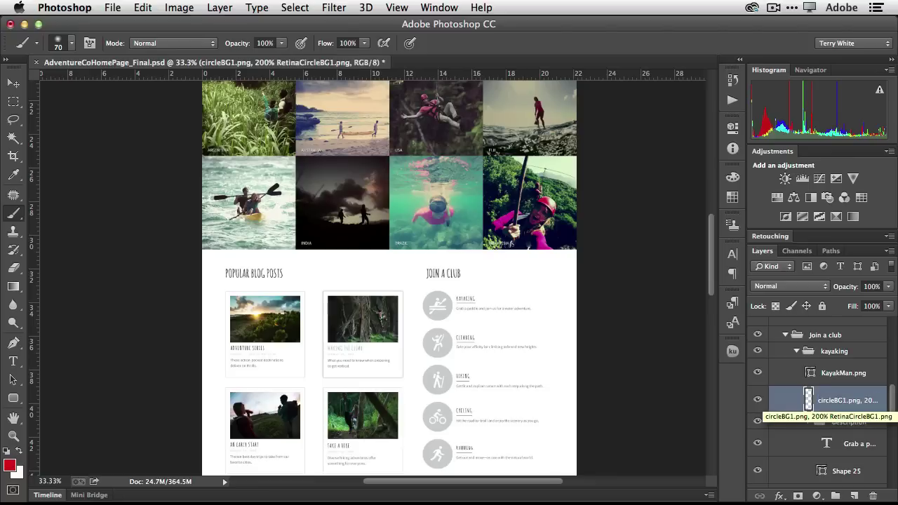
{"action": "key", "text": "super+Tab"}
{"action": "scroll", "coordinate": [780, 381], "scroll_direction": "down", "scroll_amount": 15}
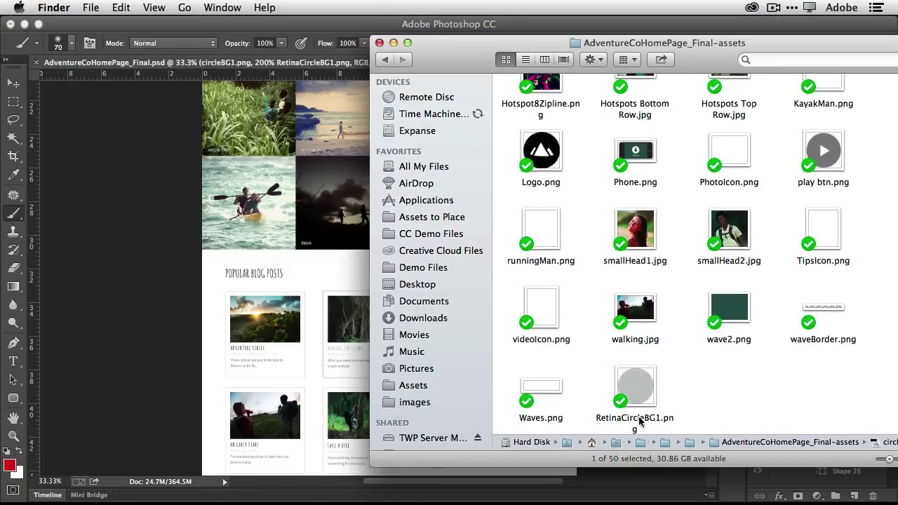
{"action": "left_click", "coordinate": [641, 393]}
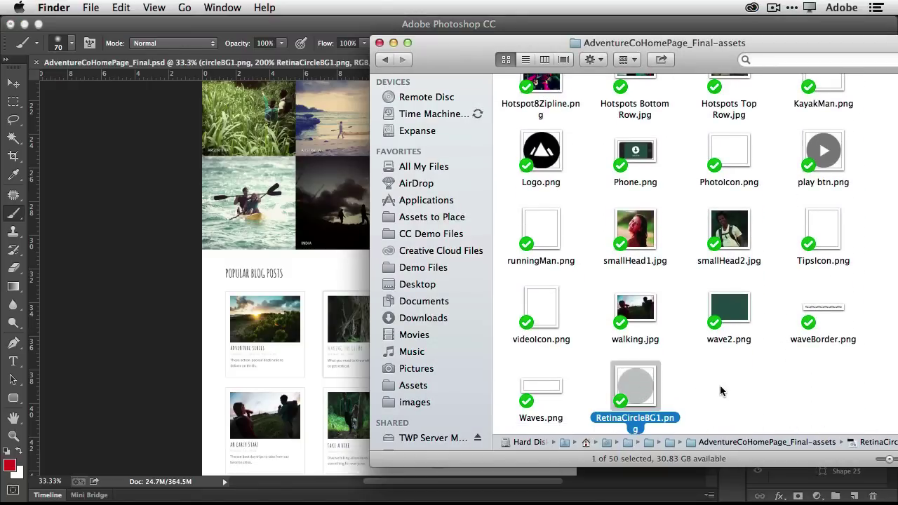
{"action": "key", "text": "space"}
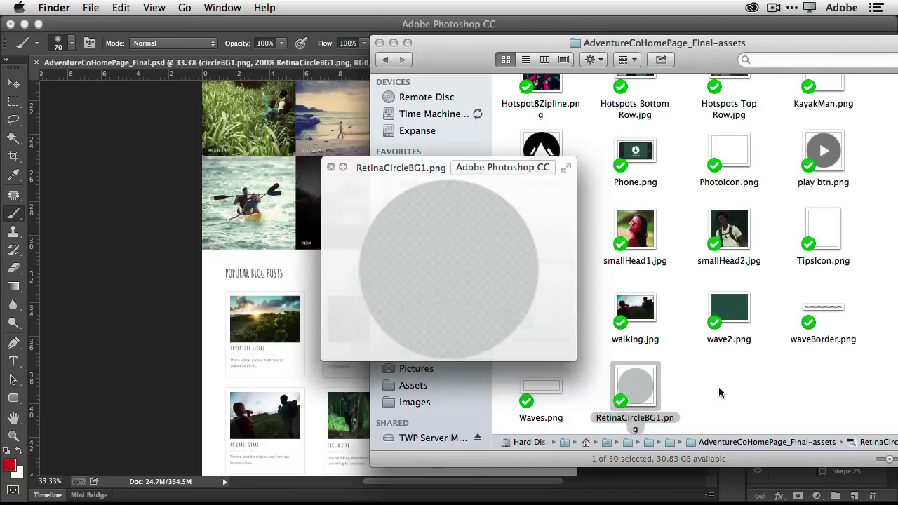
{"action": "key", "text": "space"}
{"action": "scroll", "coordinate": [713, 386], "scroll_direction": "up", "scroll_amount": 10}
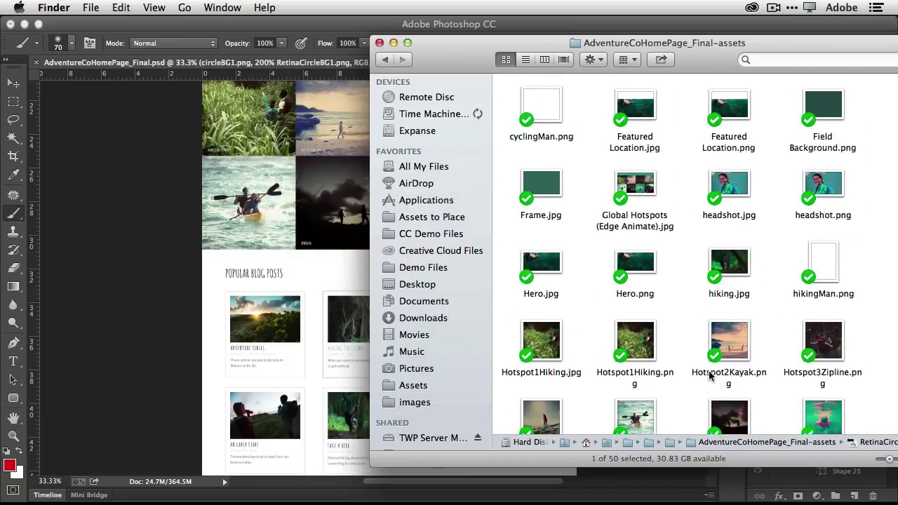
{"action": "scroll", "coordinate": [710, 376], "scroll_direction": "up", "scroll_amount": 3}
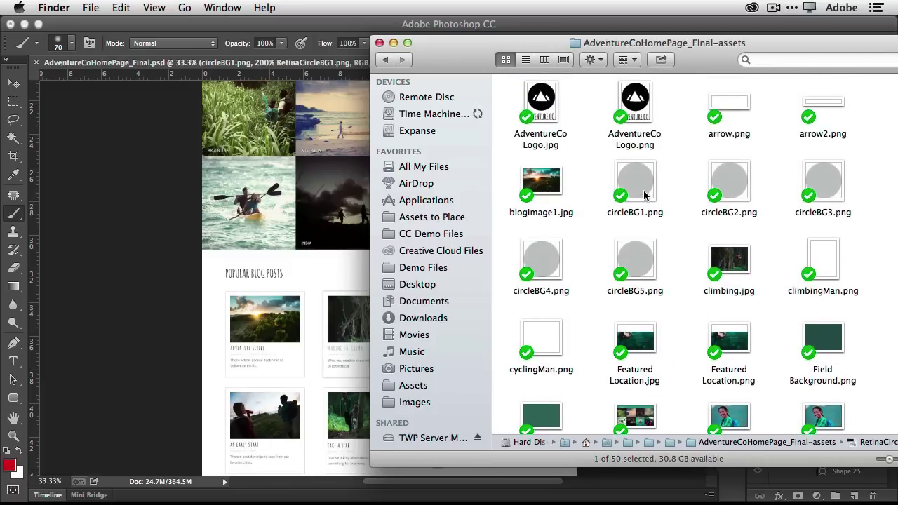
{"action": "left_click", "coordinate": [641, 191]}
{"action": "key", "text": "space"}
{"action": "key", "text": "space"}
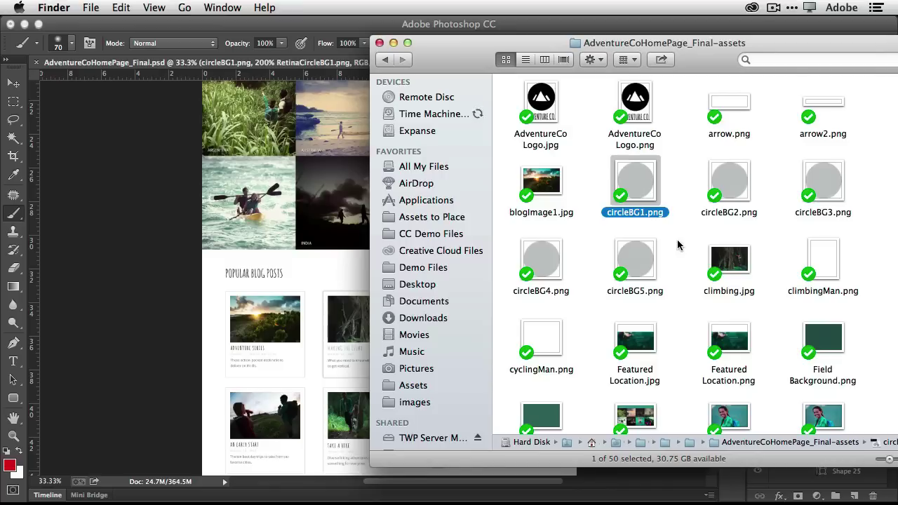
Append ', circleBG1.jpg' to the circle layer name and check the new export in Finder.
{"action": "left_click", "coordinate": [182, 281]}
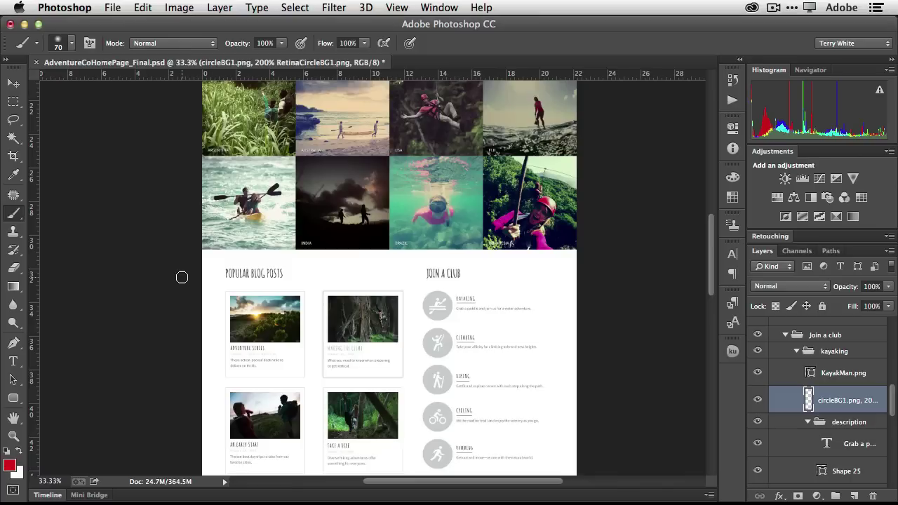
{"action": "double_click", "coordinate": [857, 403]}
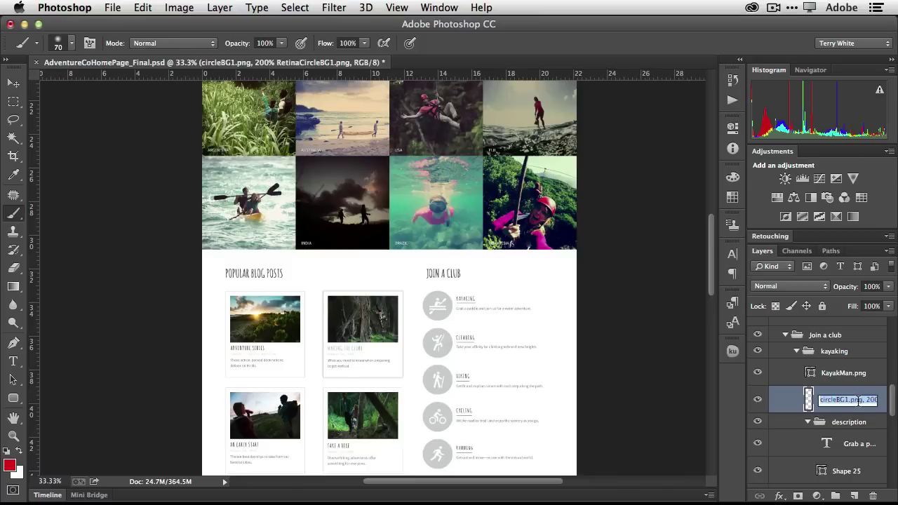
{"action": "key", "text": "Right"}
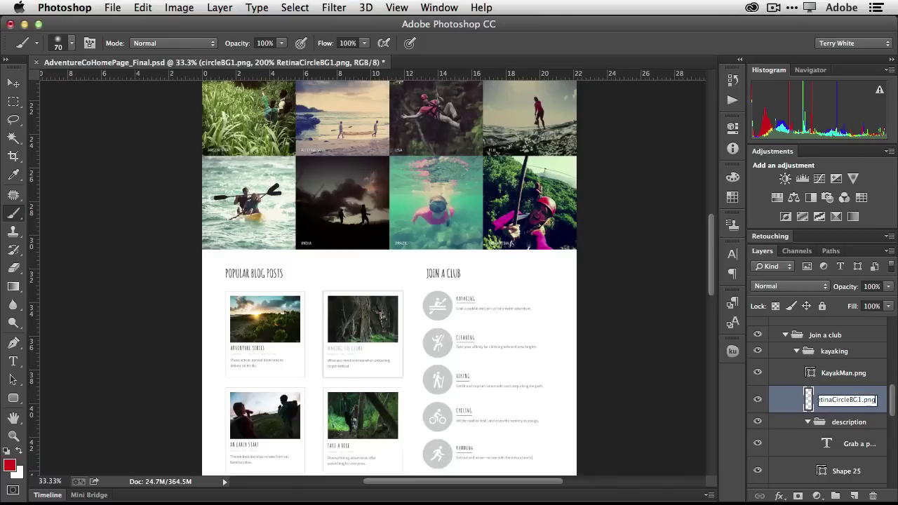
{"action": "type", "text": ", circleBG1.jpg"}
{"action": "key", "text": "Return"}
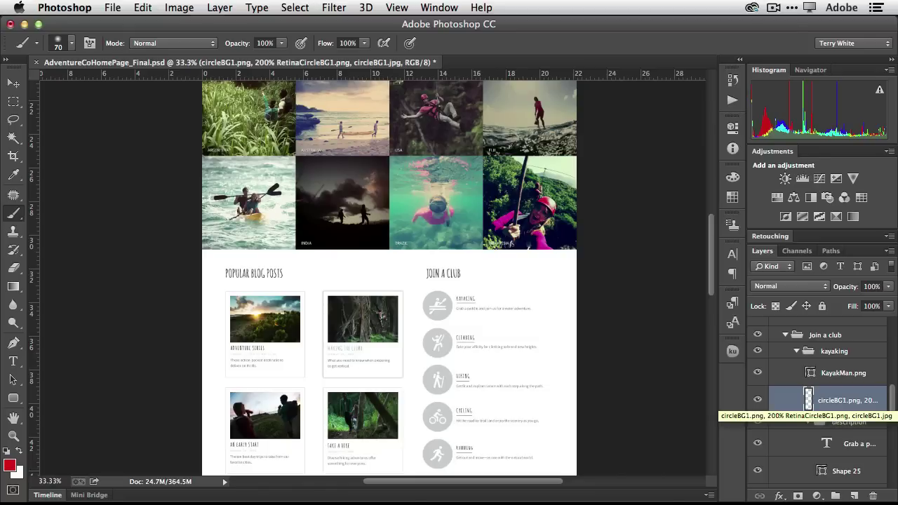
{"action": "key", "text": "super+Tab"}
Scroll the assets folder to show circleBG1.jpg beside RetinaCircleBG1.png, then switch to TextEdit.
{"action": "scroll", "coordinate": [845, 414], "scroll_direction": "down", "scroll_amount": 10}
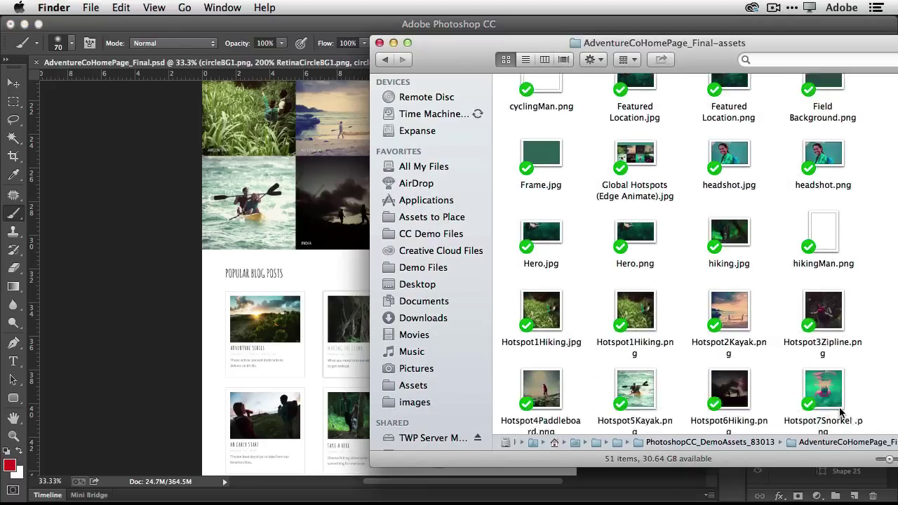
{"action": "scroll", "coordinate": [841, 414], "scroll_direction": "down", "scroll_amount": 2}
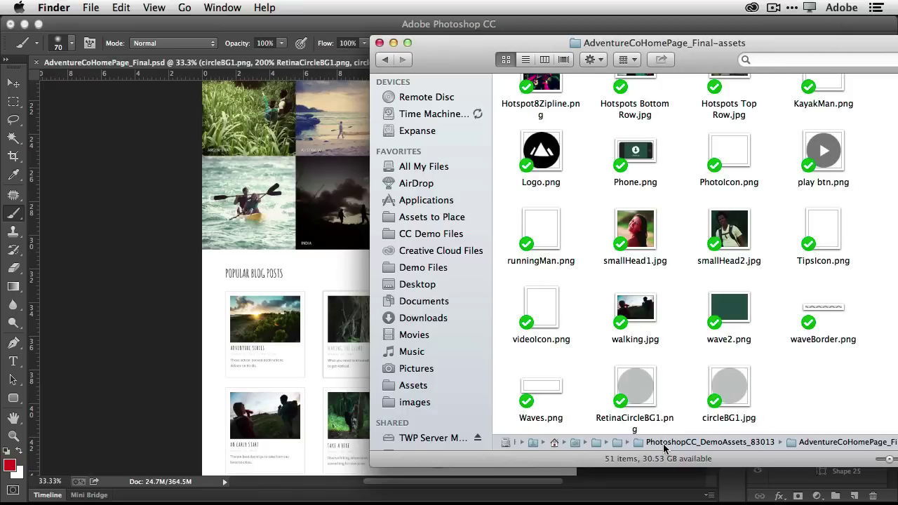
{"action": "key", "text": "super+Tab"}
{"action": "key", "text": "super+Tab"}
{"action": "key", "text": "super+Tab"}
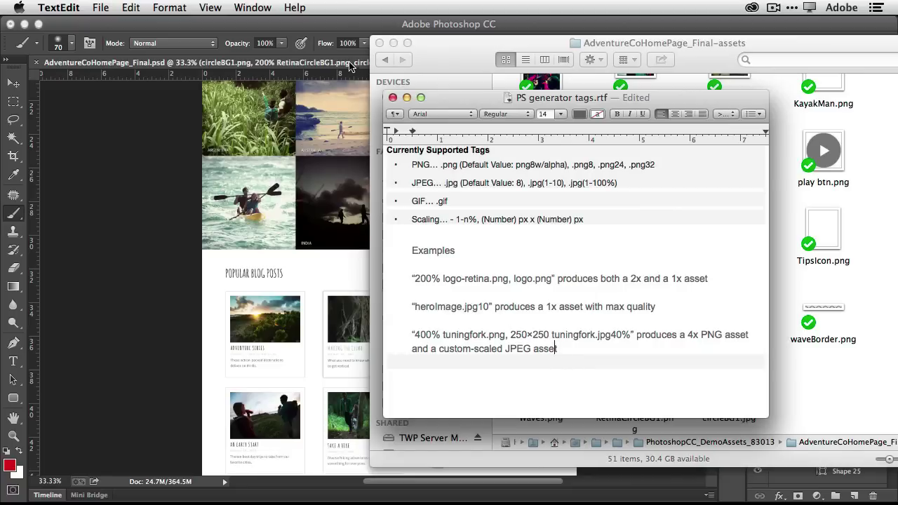
Return to the Photoshop homepage mockup after reviewing the PS generator tags notes.
{"action": "left_click", "coordinate": [349, 27]}
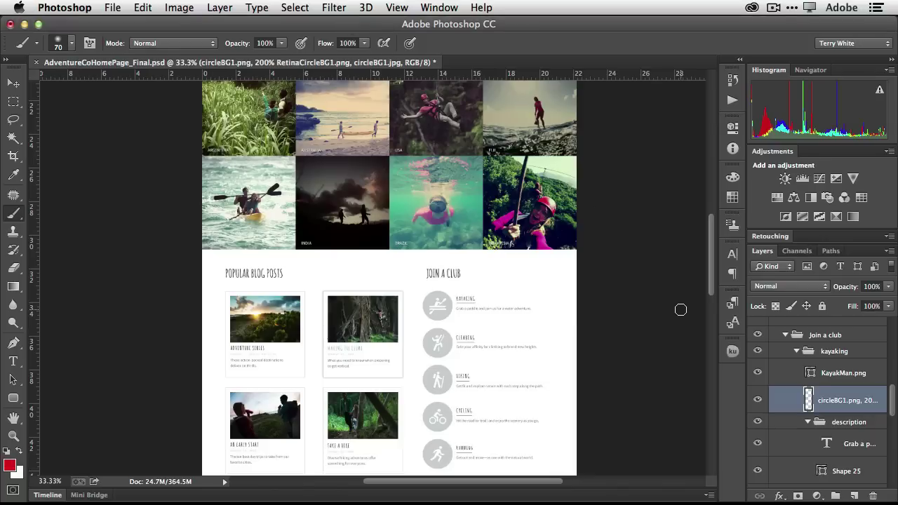
Confirm Image Assets is checked under File > Generate, then switch to Edge Reflow.
{"action": "left_click", "coordinate": [111, 8]}
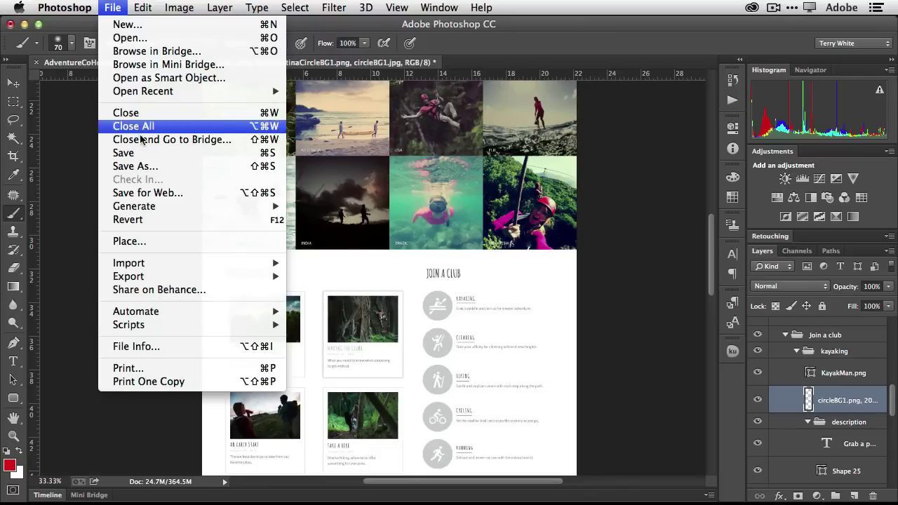
{"action": "mouse_move", "coordinate": [150, 209]}
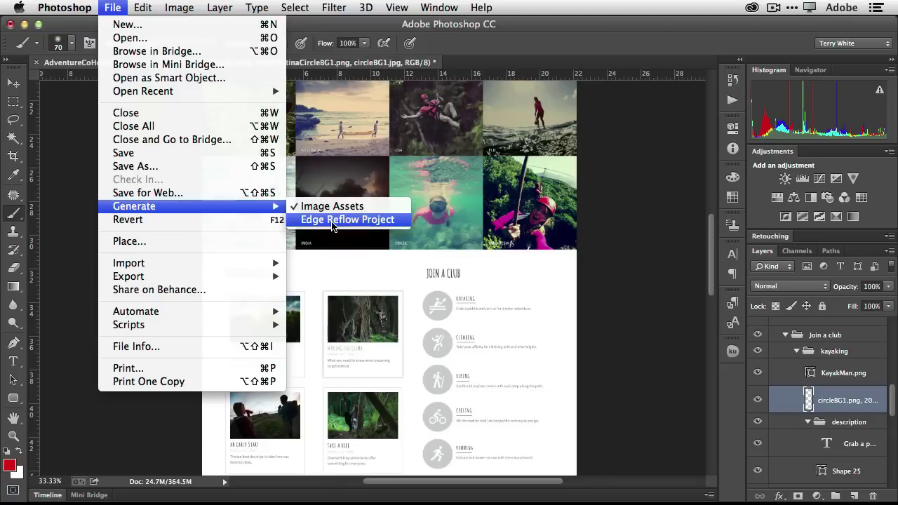
{"action": "left_click", "coordinate": [179, 7]}
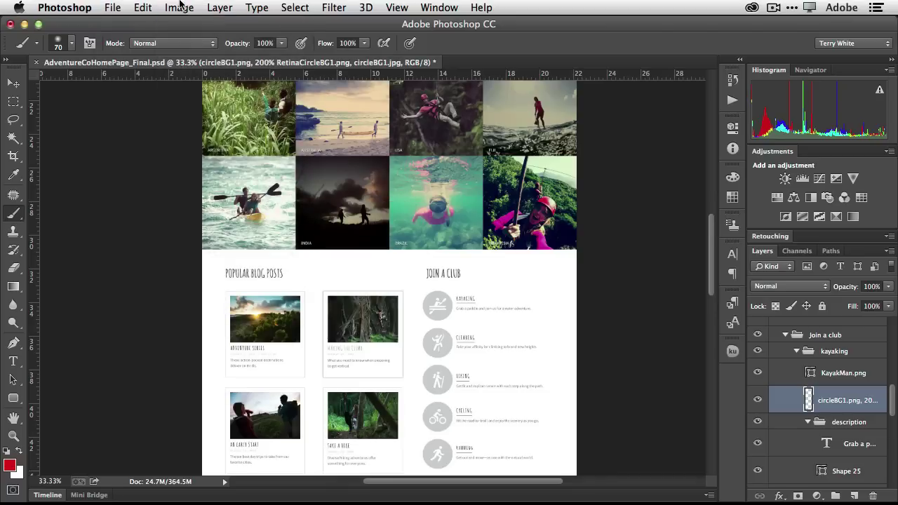
{"action": "key", "text": "super+Tab"}
{"action": "key", "text": "super+Tab"}
{"action": "key", "text": "super+Tab"}
{"action": "key", "text": "super+Tab"}
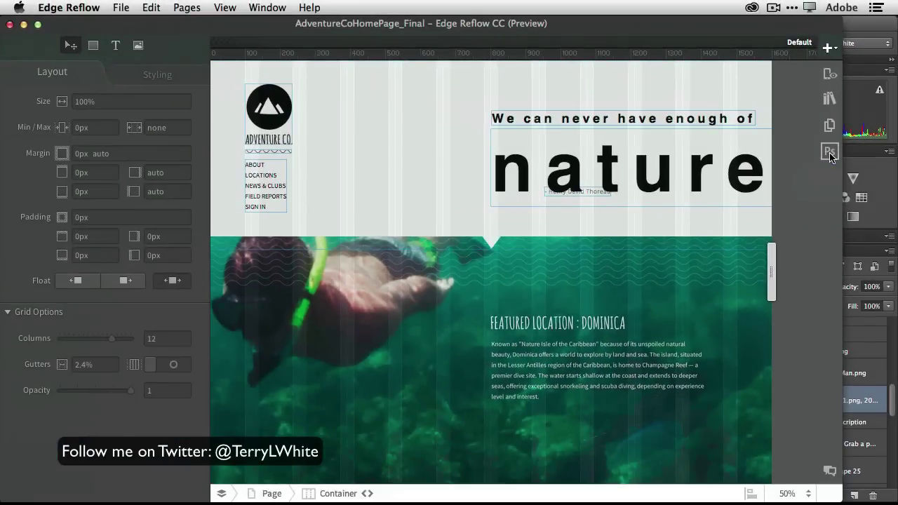
Turn on Photoshop Sync with AdventureCoHomePage_Final.psd in the Edge Reflow Photoshop connection settings.
{"action": "left_click", "coordinate": [830, 153]}
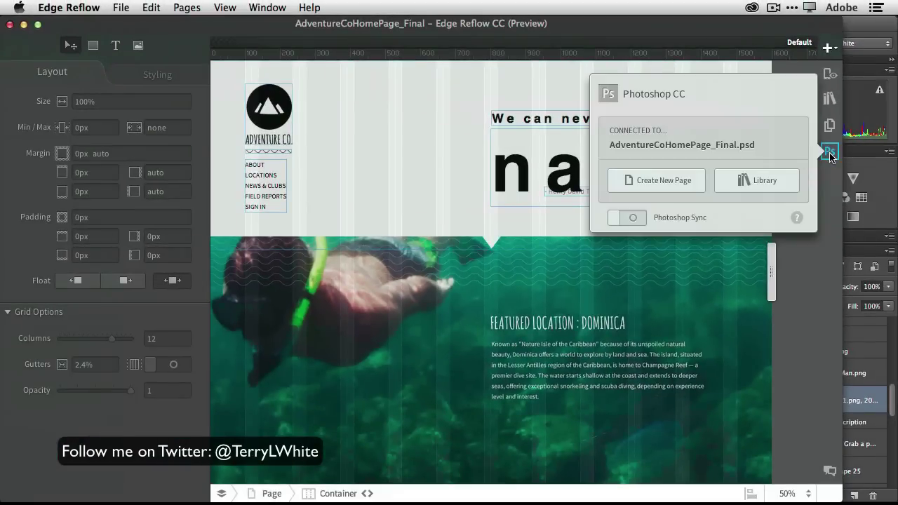
{"action": "left_click", "coordinate": [636, 219]}
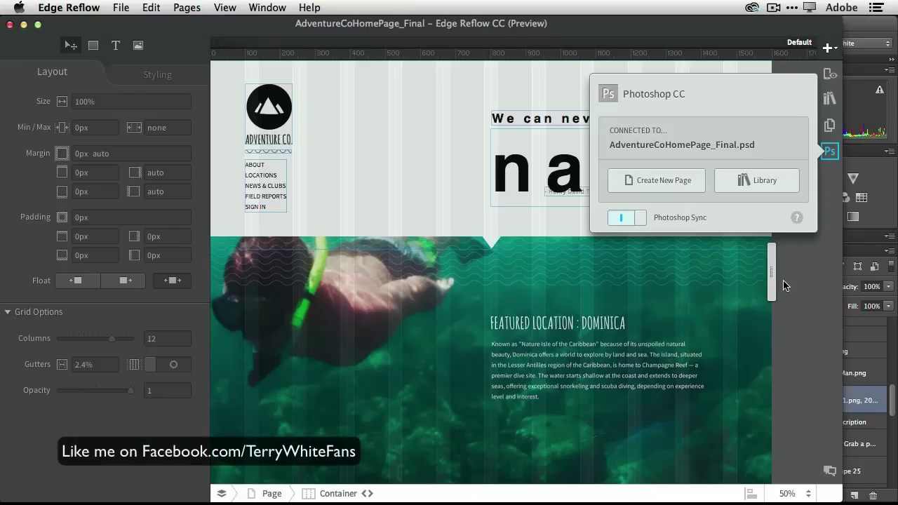
{"action": "left_click", "coordinate": [789, 261]}
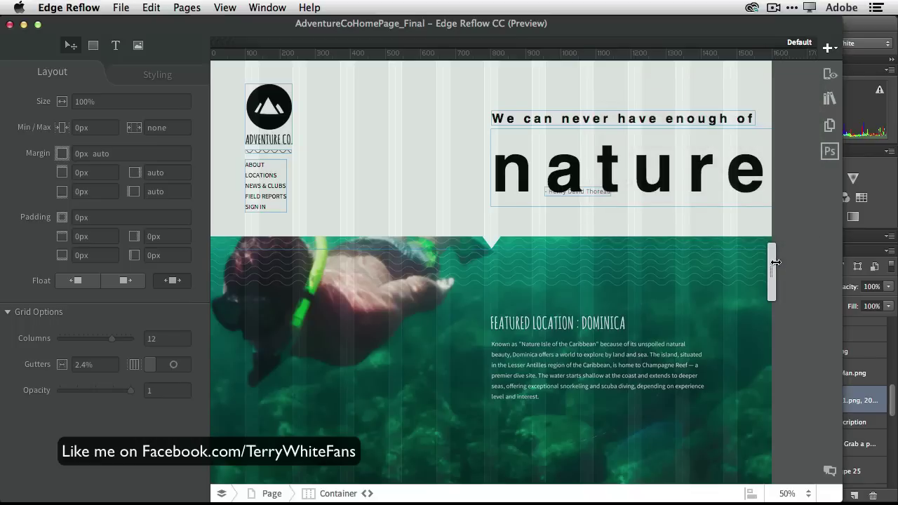
Scroll the synced layout down through the popular blog posts and Join a club sections.
{"action": "scroll", "coordinate": [743, 278], "scroll_direction": "down", "scroll_amount": 8}
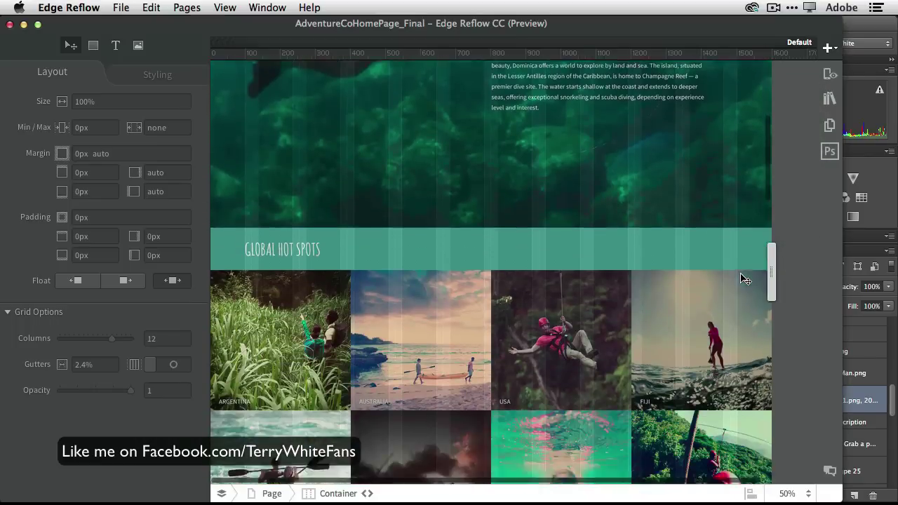
{"action": "scroll", "coordinate": [744, 277], "scroll_direction": "down", "scroll_amount": 12}
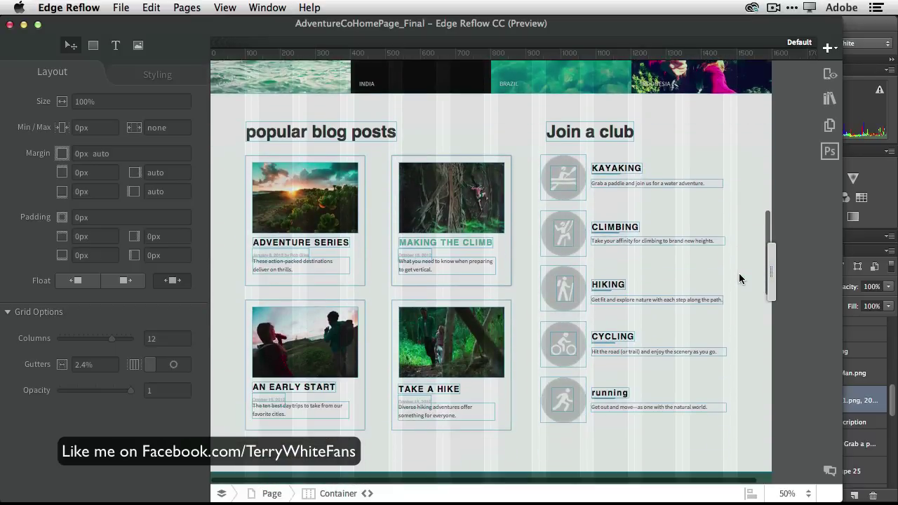
{"action": "scroll", "coordinate": [740, 278], "scroll_direction": "down", "scroll_amount": 1}
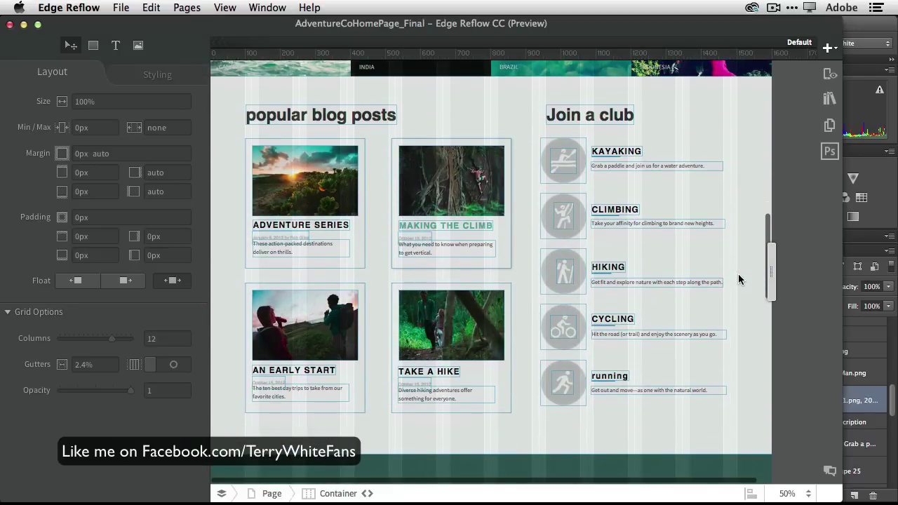